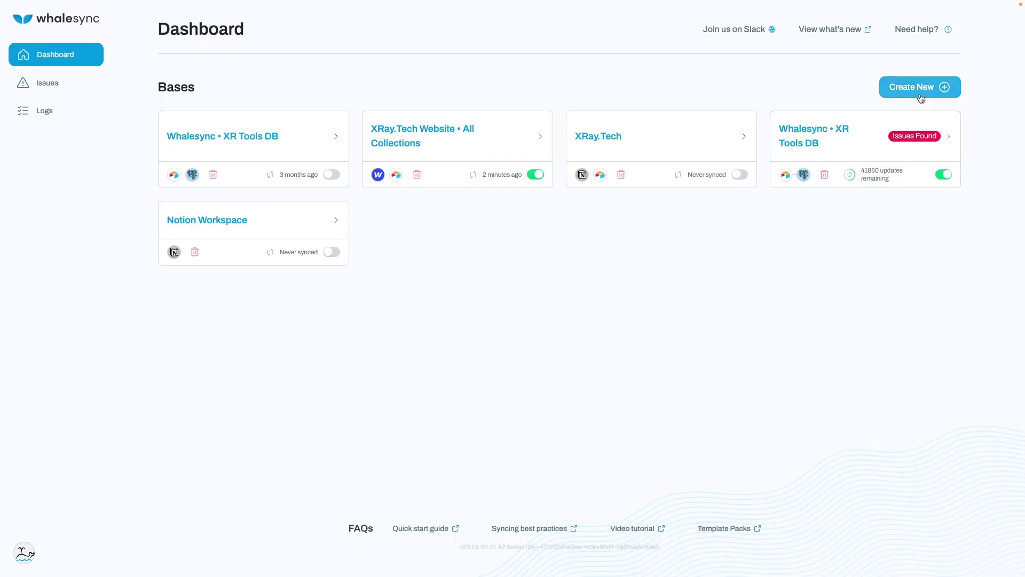
- Start a new Whalesync sync base with Airtable as the first app
{"action": "left_click", "coordinate": [921, 98]}
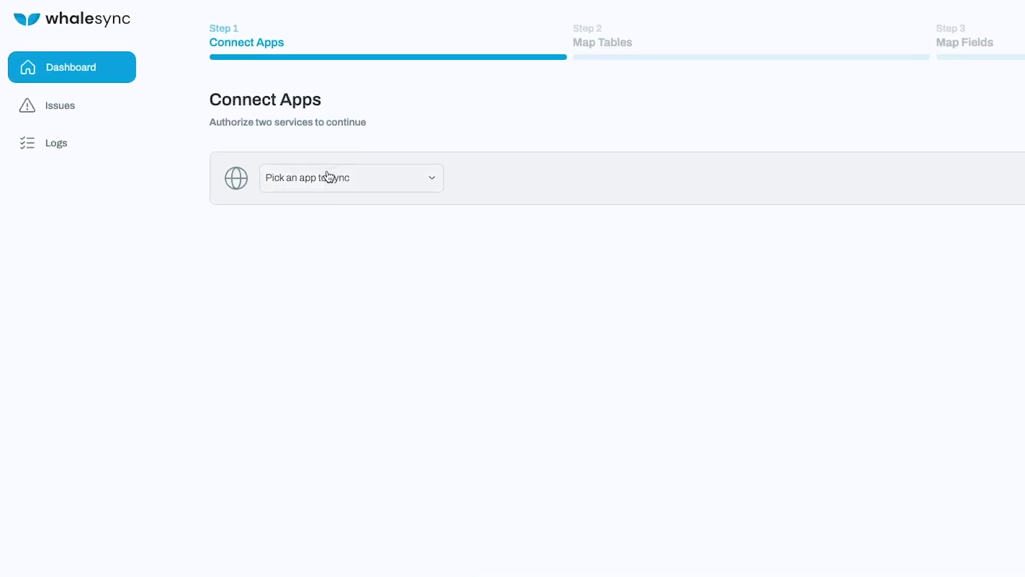
{"action": "left_click", "coordinate": [329, 176]}
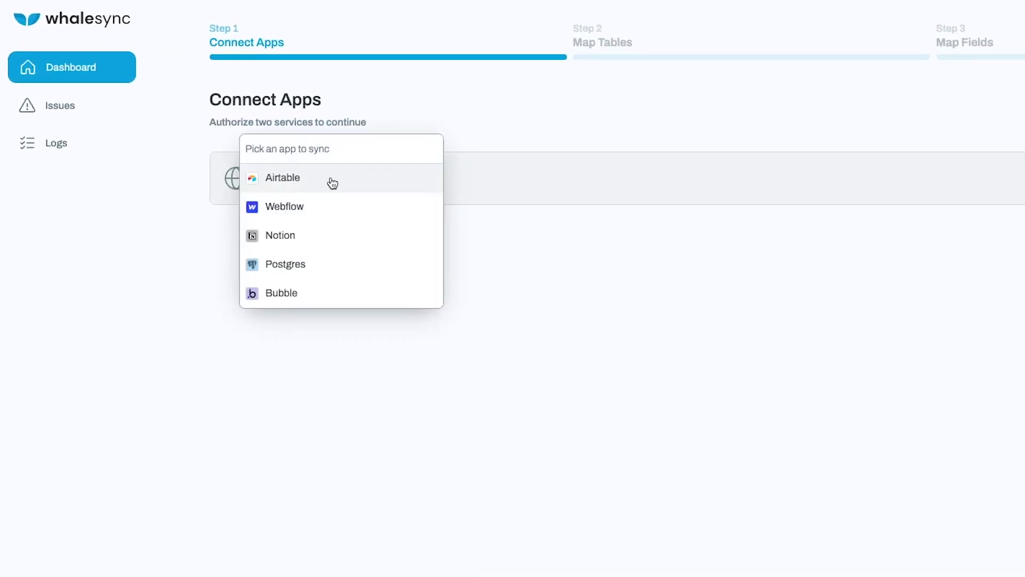
{"action": "left_click", "coordinate": [332, 182]}
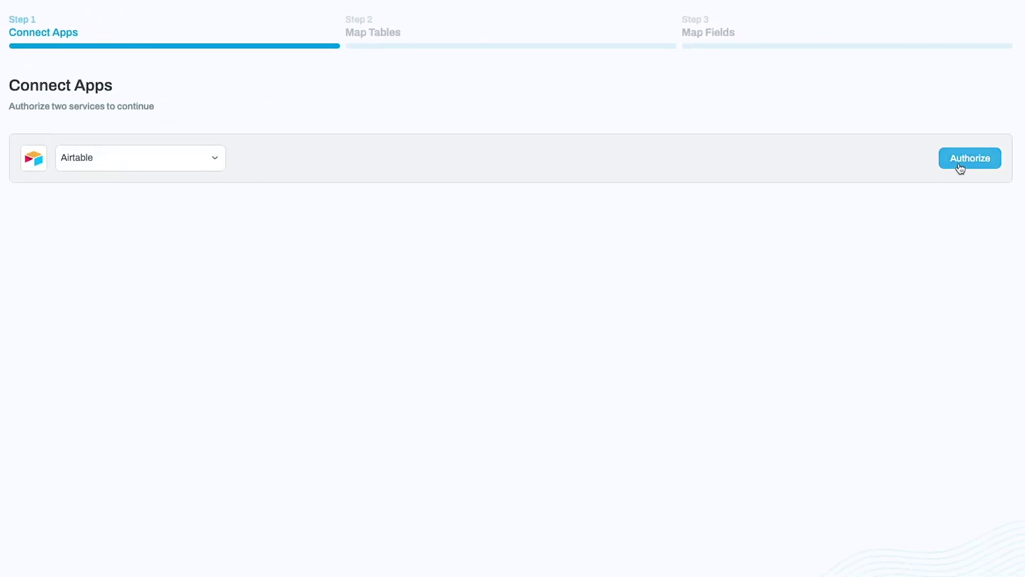
- Paste Airtable's personal API key into Whalesync's Authorize Airtable dialog, then return to the base
{"action": "left_click", "coordinate": [960, 168]}
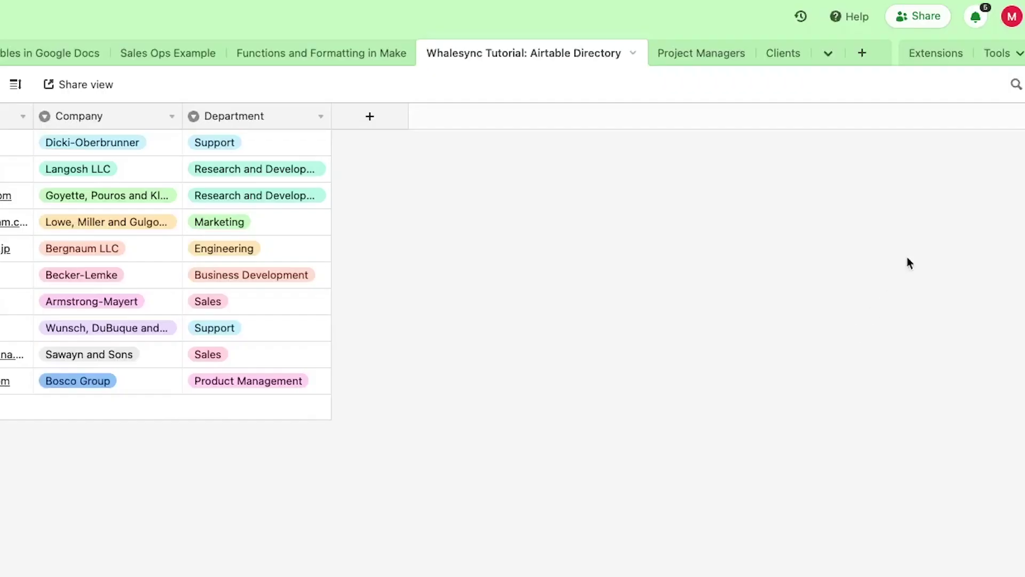
{"action": "left_click", "coordinate": [1013, 17]}
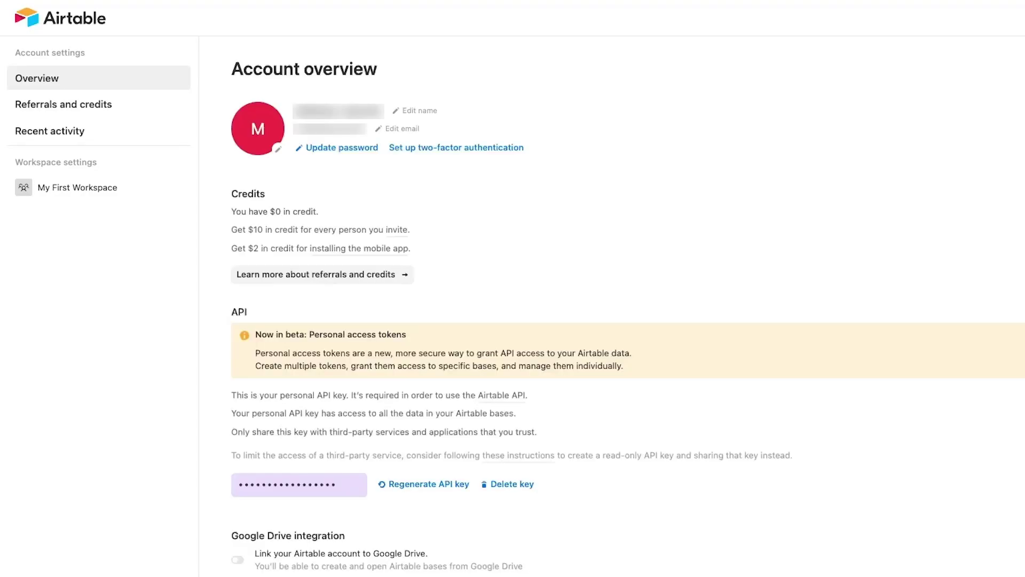
{"action": "left_click", "coordinate": [321, 487]}
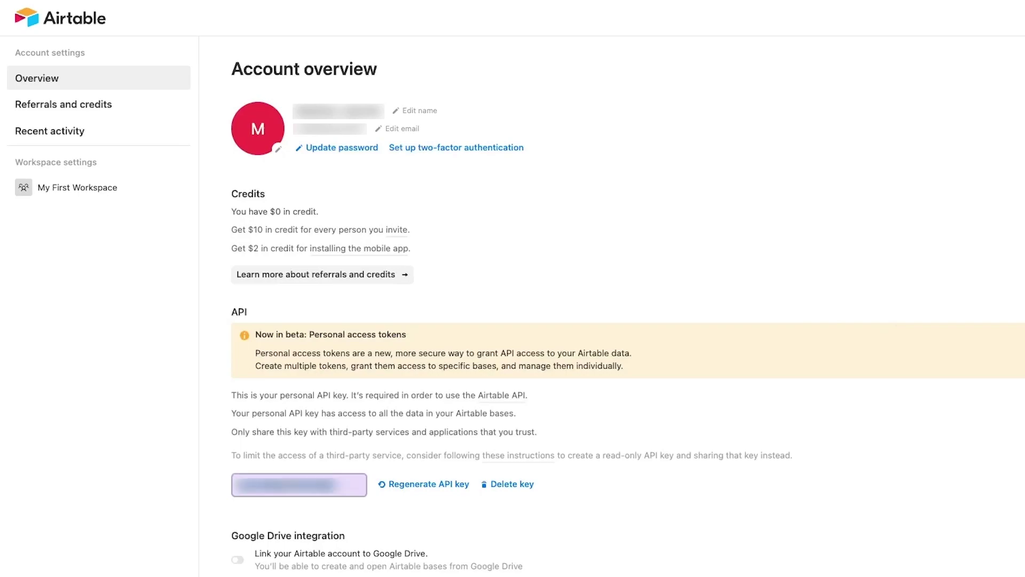
{"action": "left_click", "coordinate": [383, 507]}
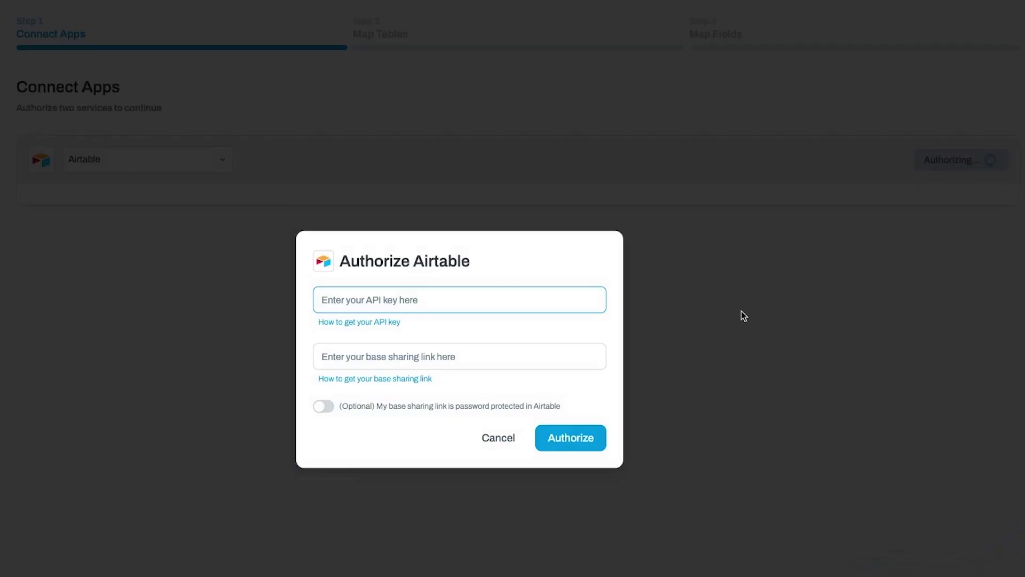
{"action": "key", "text": "ctrl+v"}
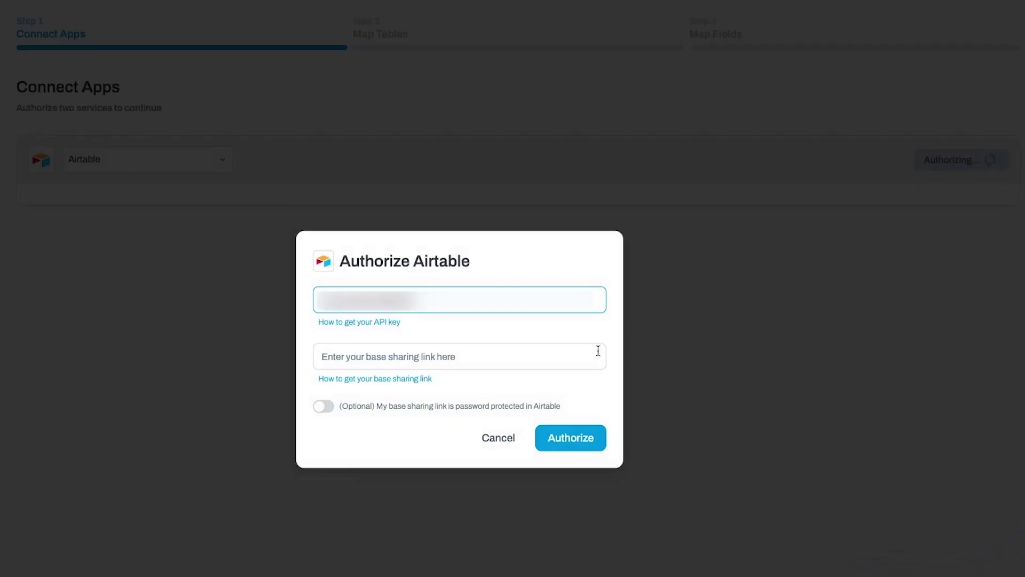
{"action": "left_click", "coordinate": [558, 329]}
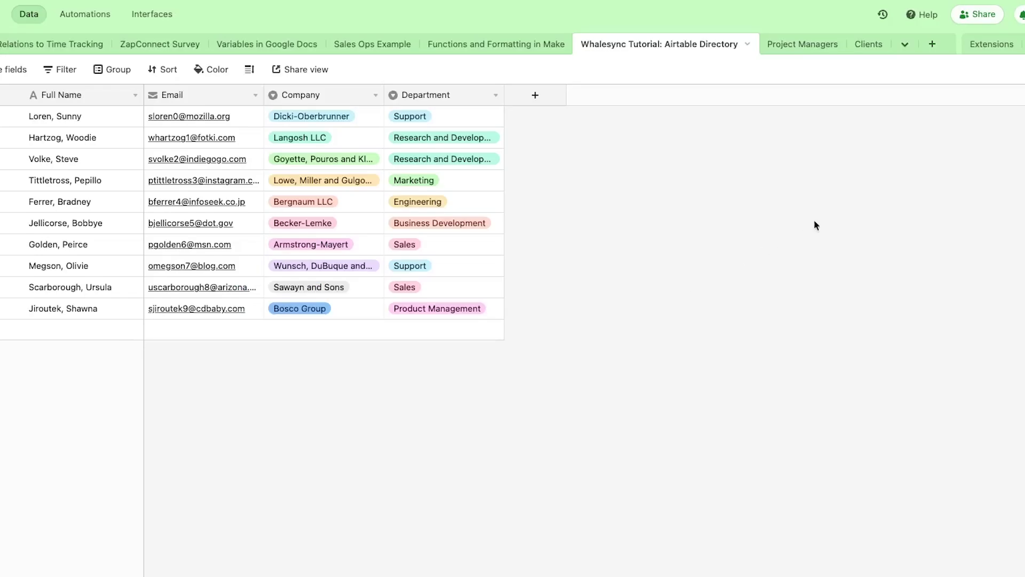
- Enable the base's public read-only shared link and paste it into the authorization form
{"action": "left_click", "coordinate": [989, 20]}
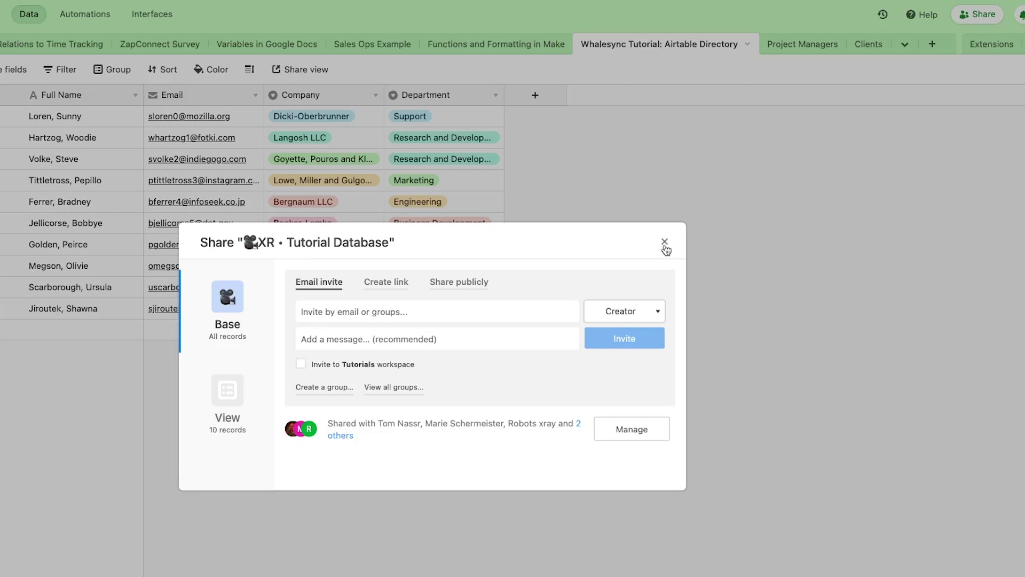
{"action": "left_click", "coordinate": [483, 282]}
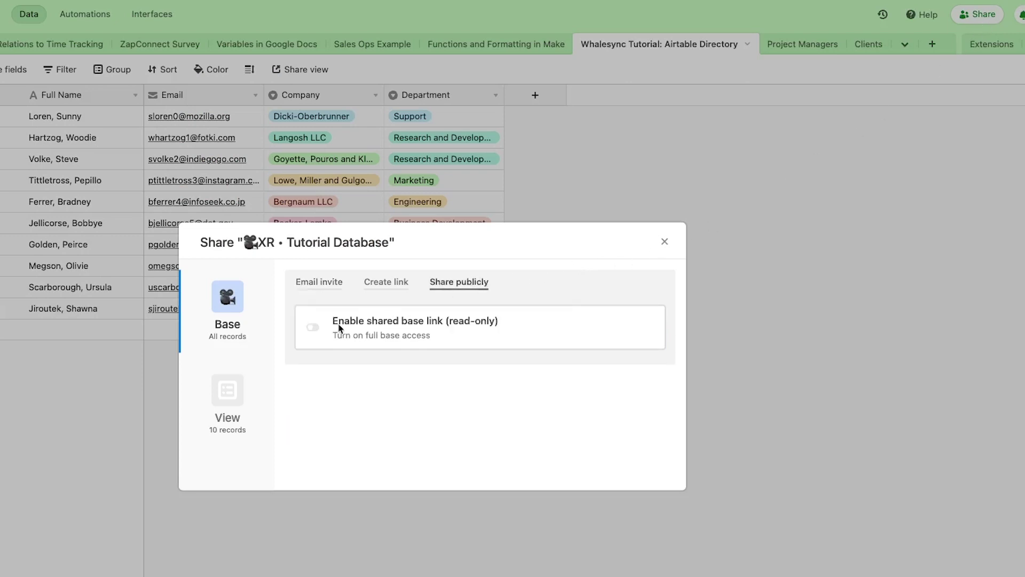
{"action": "left_click", "coordinate": [312, 327]}
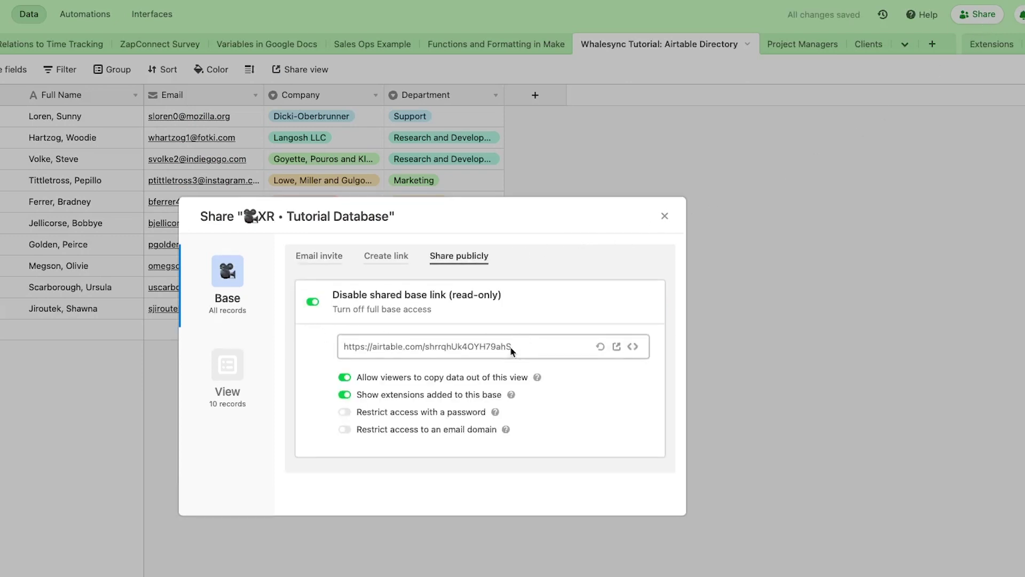
{"action": "left_click", "coordinate": [504, 348]}
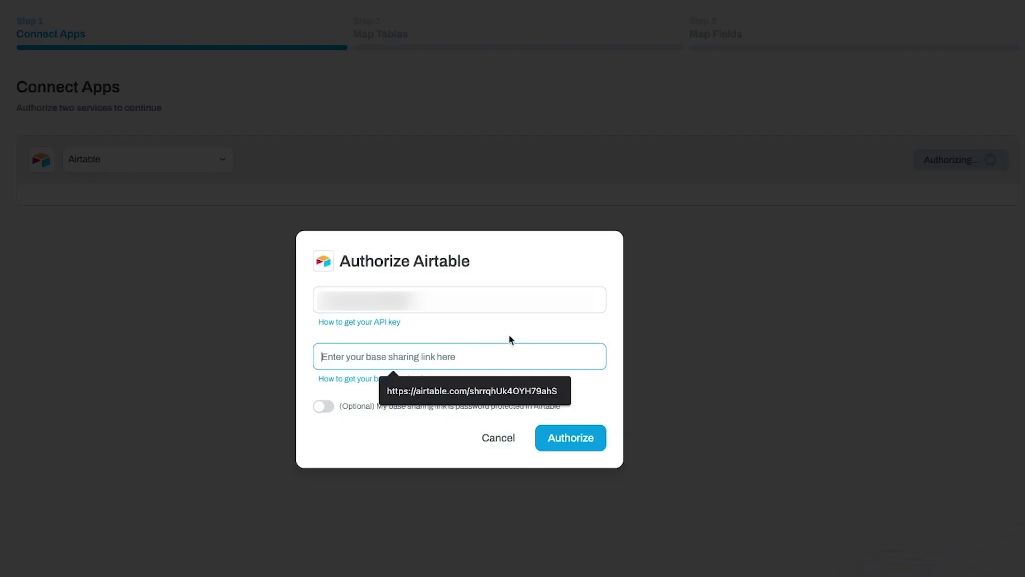
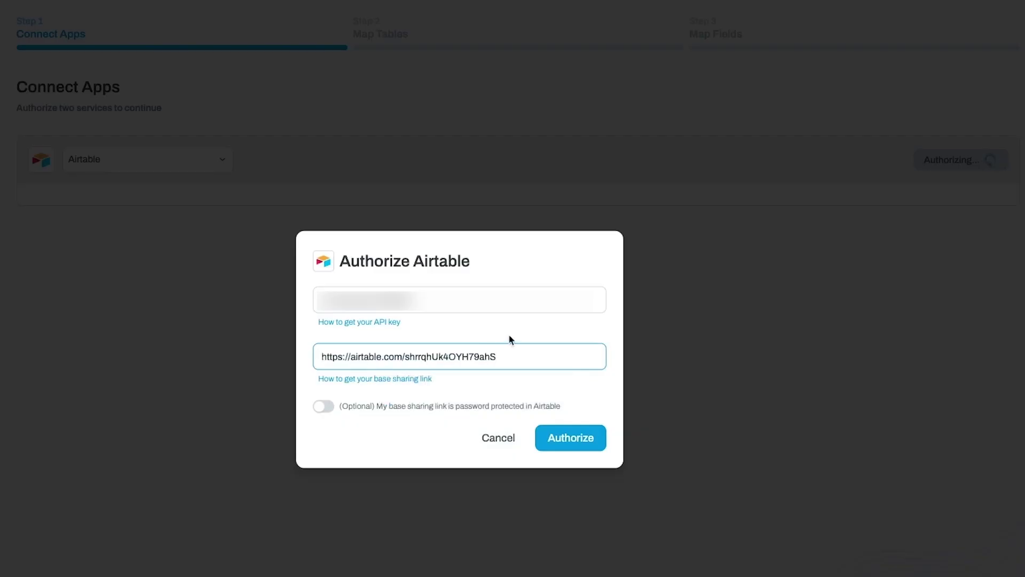
- Authorize Airtable with the shared base link and save the connection
{"action": "left_click", "coordinate": [508, 336]}
{"action": "left_click", "coordinate": [565, 439]}
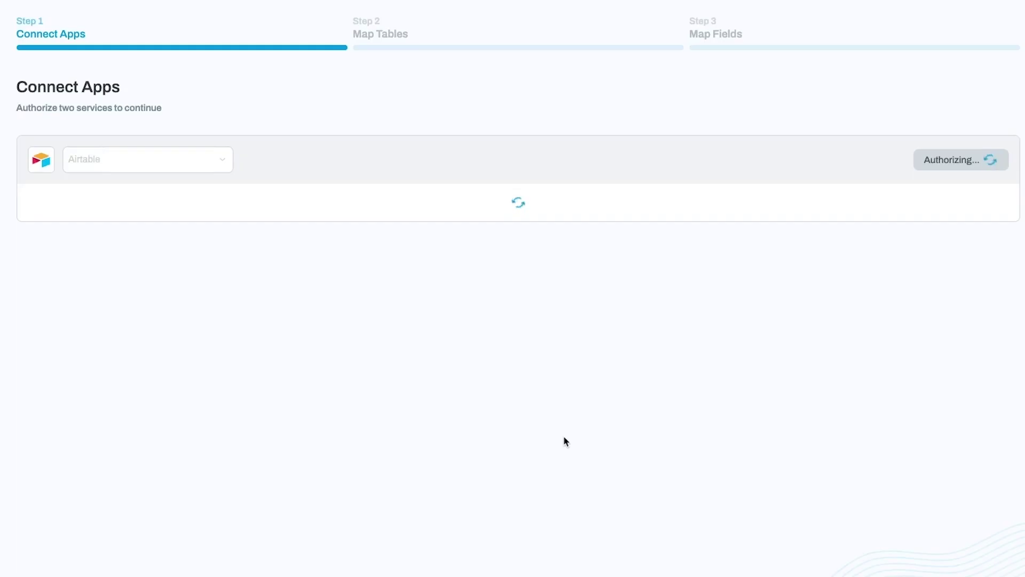
{"action": "left_click", "coordinate": [989, 235]}
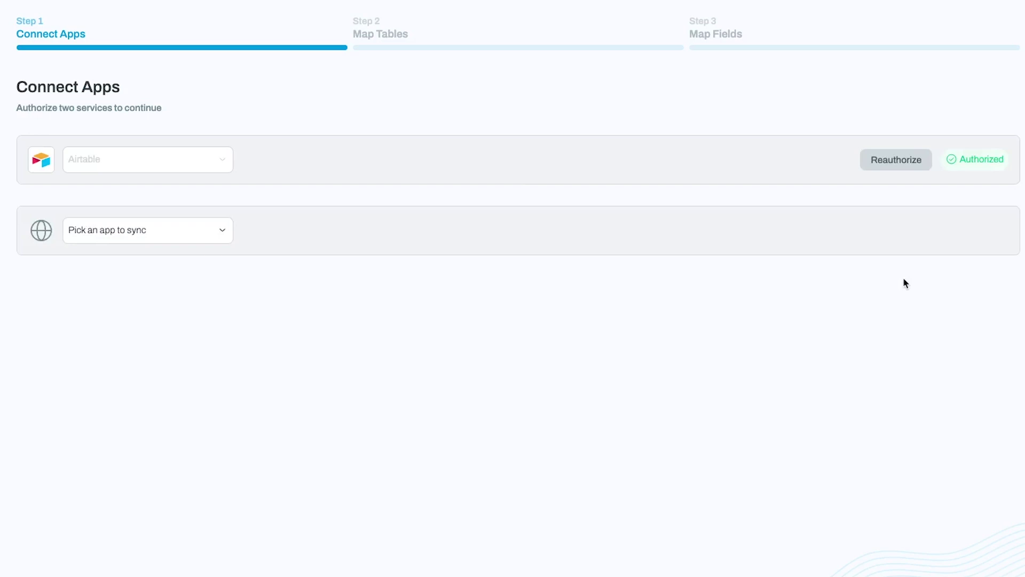
- Choose Notion as the second app and begin authorizing it
{"action": "left_click", "coordinate": [184, 241]}
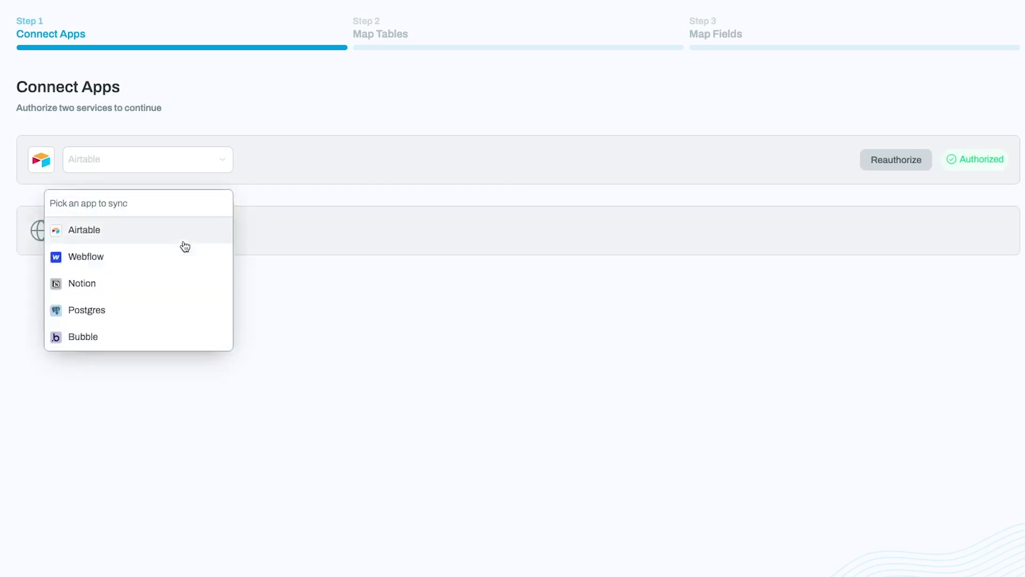
{"action": "left_click", "coordinate": [154, 278]}
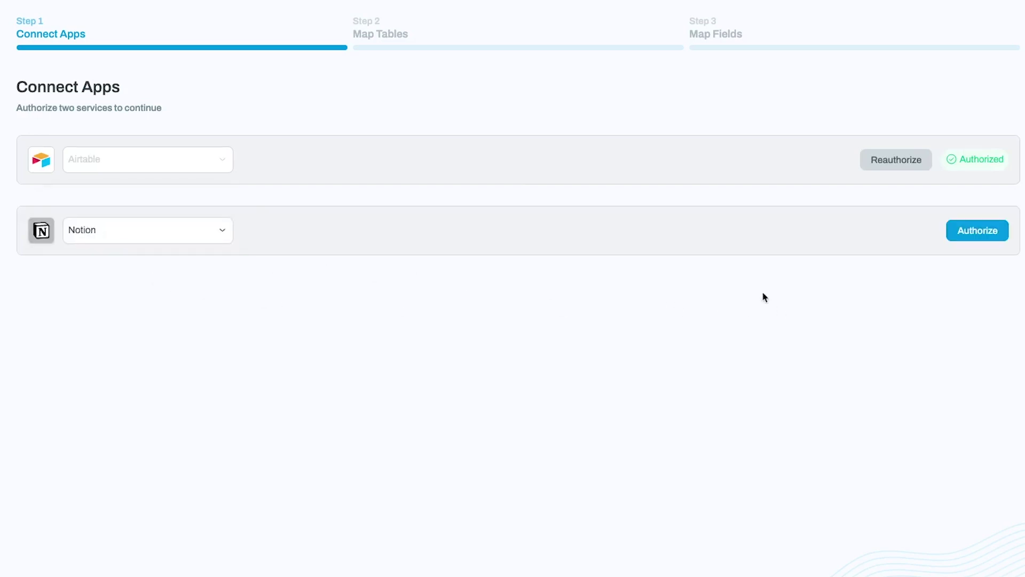
{"action": "left_click", "coordinate": [968, 239]}
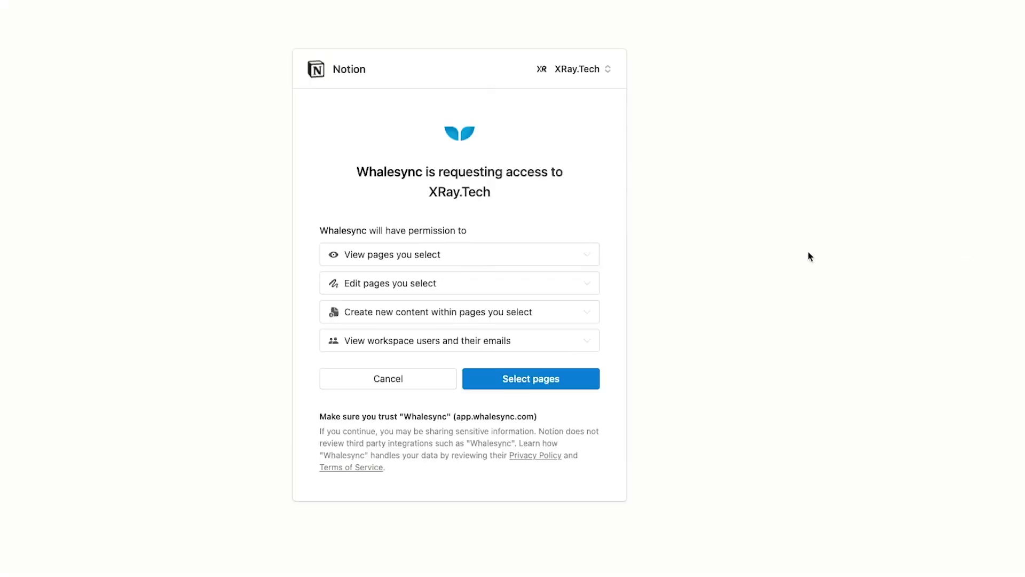
- Allow Whalesync access to only the Whalesync Tutorial: Notion Directory page
{"action": "left_click", "coordinate": [590, 380]}
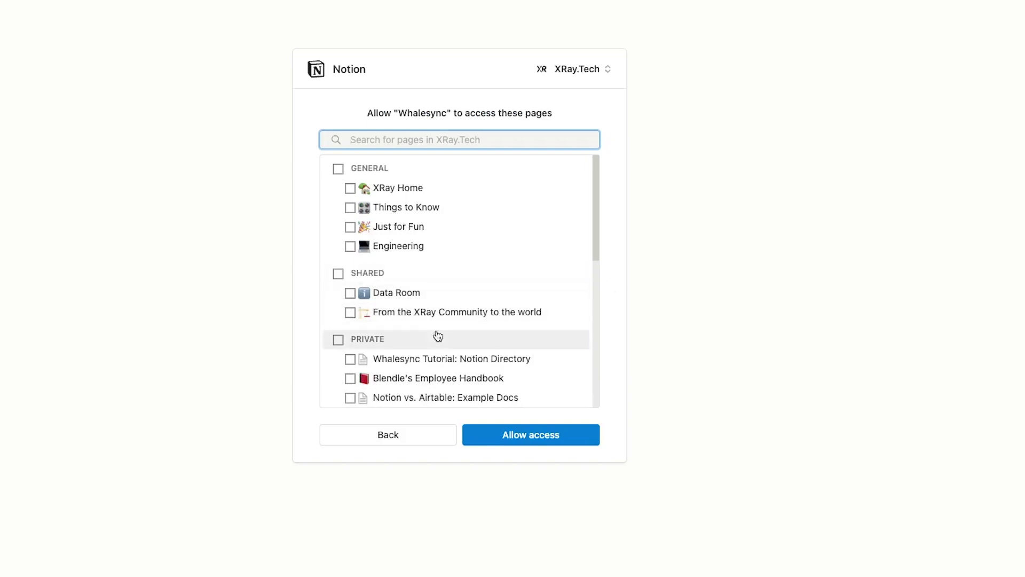
{"action": "left_click", "coordinate": [379, 361]}
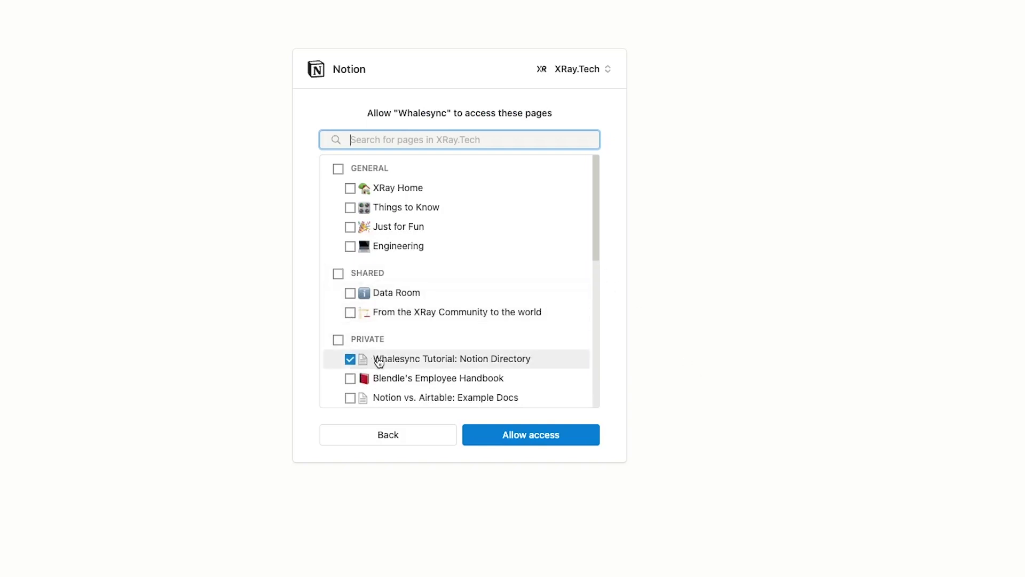
{"action": "left_click", "coordinate": [576, 434]}
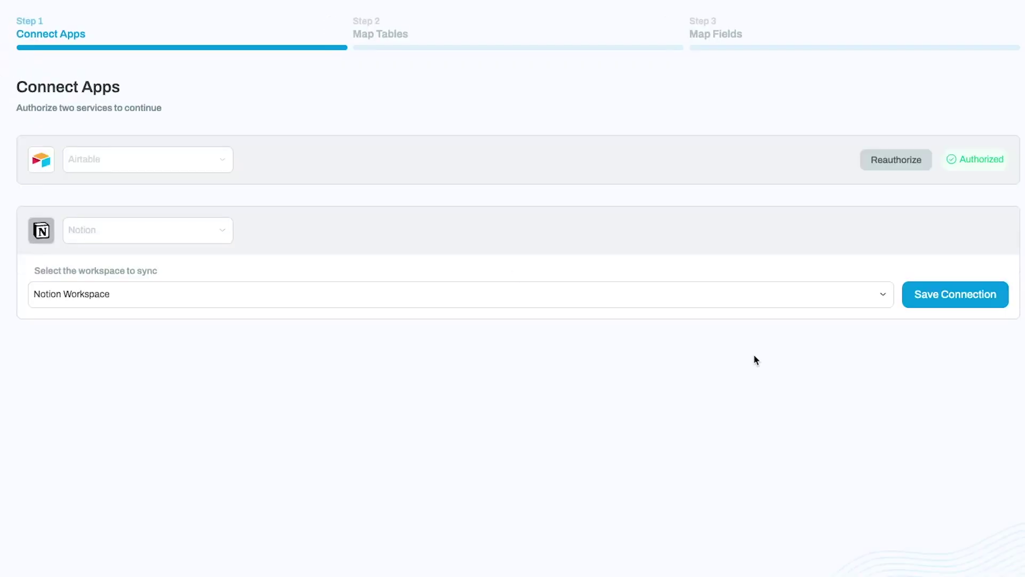
- Save the Notion connection so Airtable and Notion both show Authorized
{"action": "left_click", "coordinate": [996, 304]}
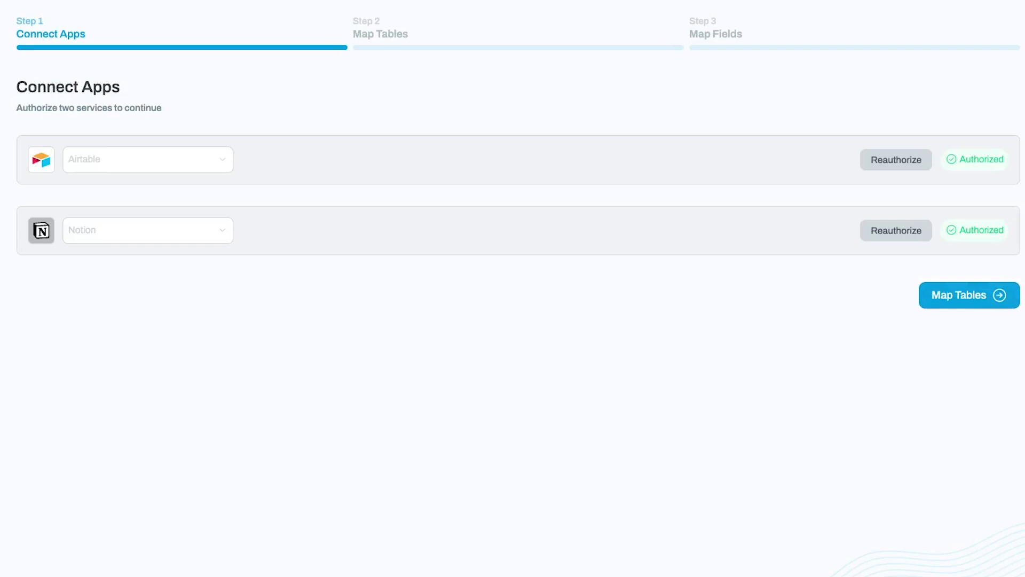
- Map the Whalesync Tutorial: Airtable Directory table to the Notion Directory database, then continue to fields
{"action": "left_click", "coordinate": [996, 302]}
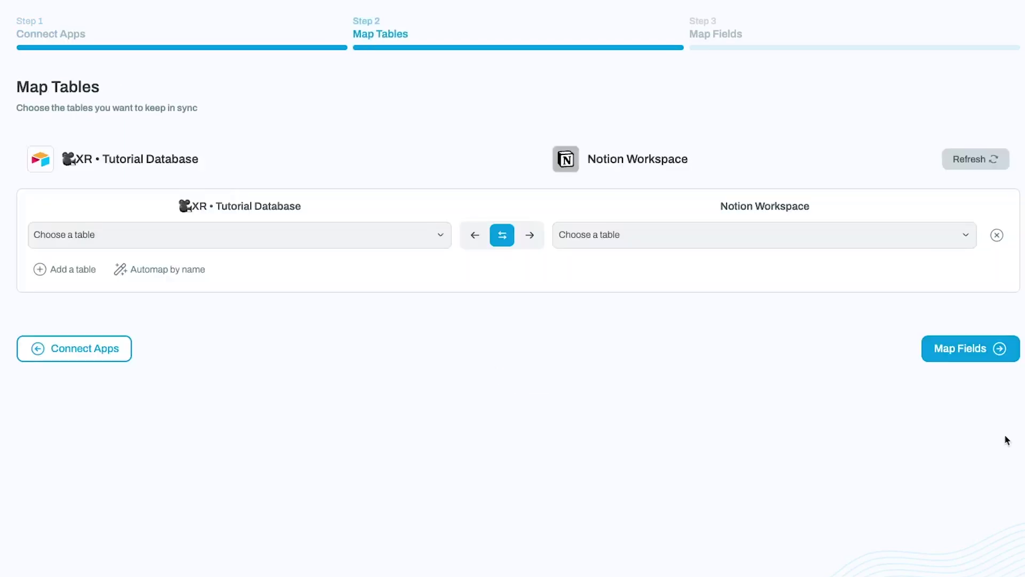
{"action": "left_click", "coordinate": [427, 246]}
{"action": "scroll", "coordinate": [290, 466], "scroll_direction": "down", "scroll_amount": 10}
{"action": "scroll", "coordinate": [290, 466], "scroll_direction": "down", "scroll_amount": 2}
{"action": "left_click", "coordinate": [150, 265]}
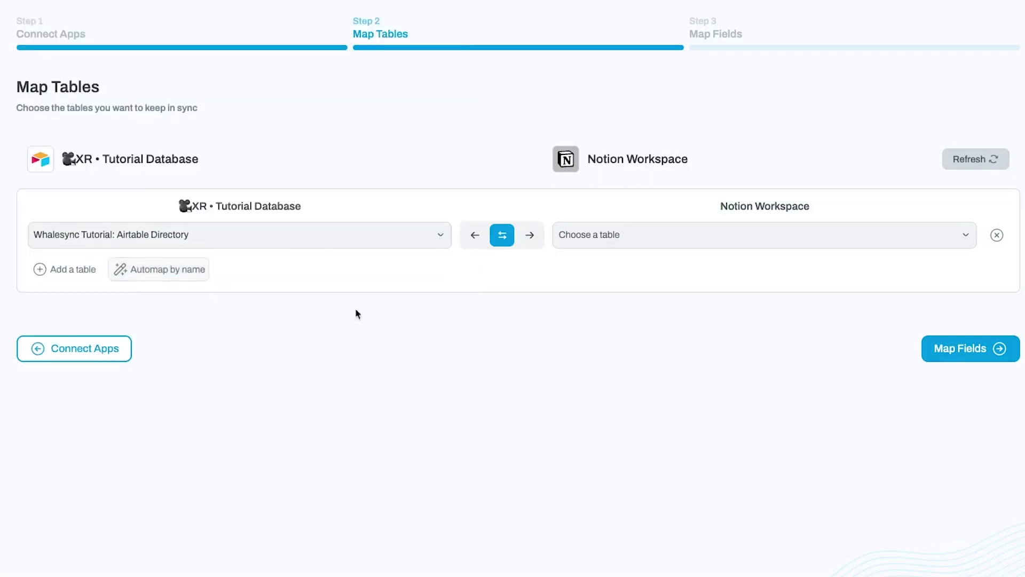
{"action": "left_click", "coordinate": [790, 246]}
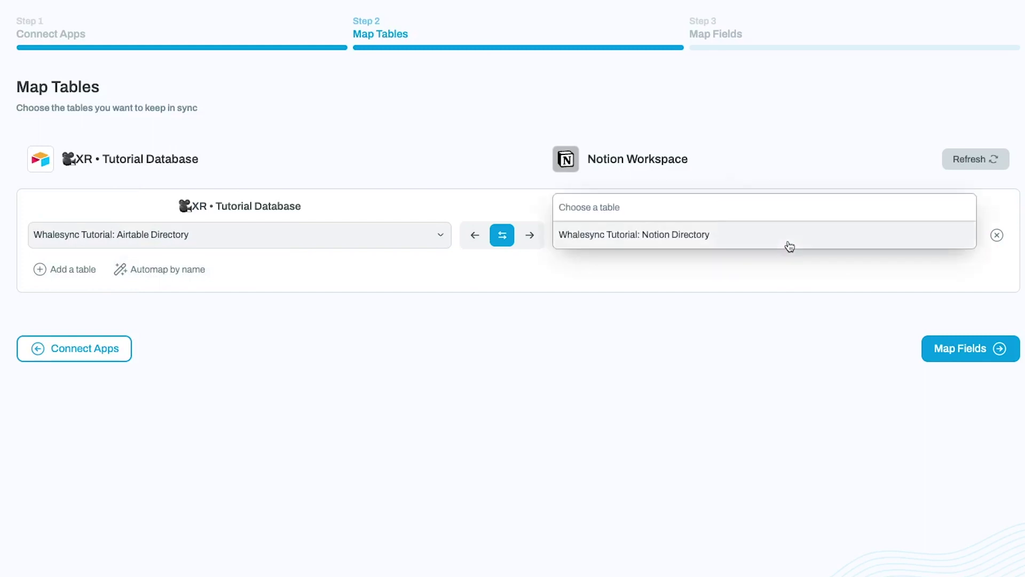
{"action": "left_click", "coordinate": [758, 240]}
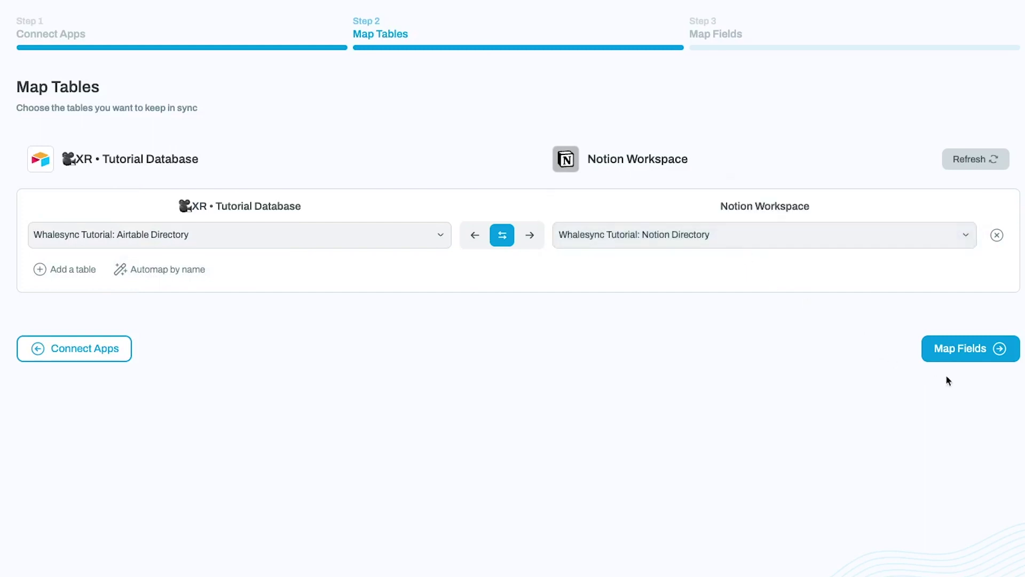
{"action": "left_click", "coordinate": [958, 351]}
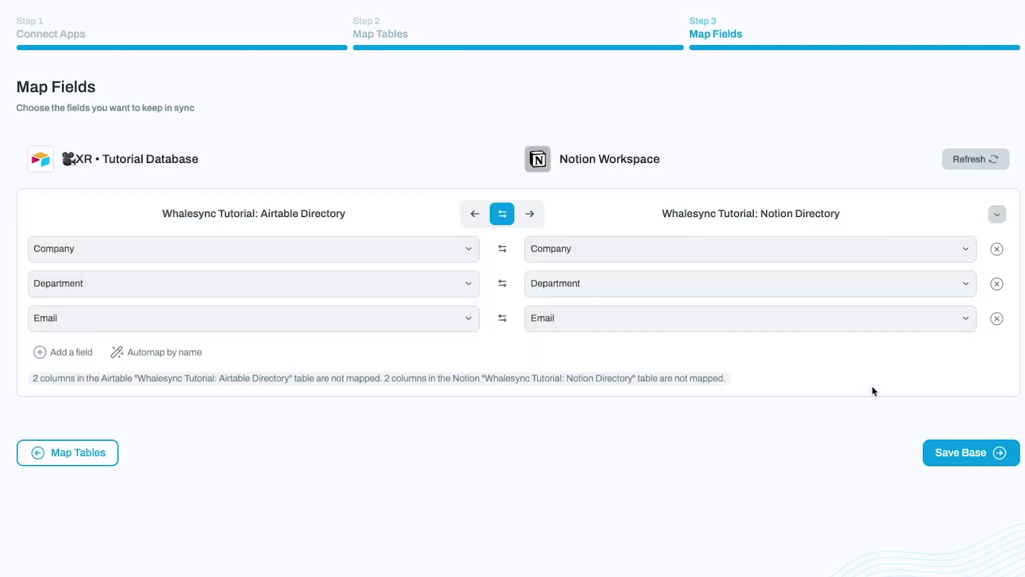
- Pair Airtable's Full Name with Notion's Name and set sync one-way from Airtable to Notion
{"action": "left_click", "coordinate": [78, 355]}
{"action": "left_click", "coordinate": [185, 362]}
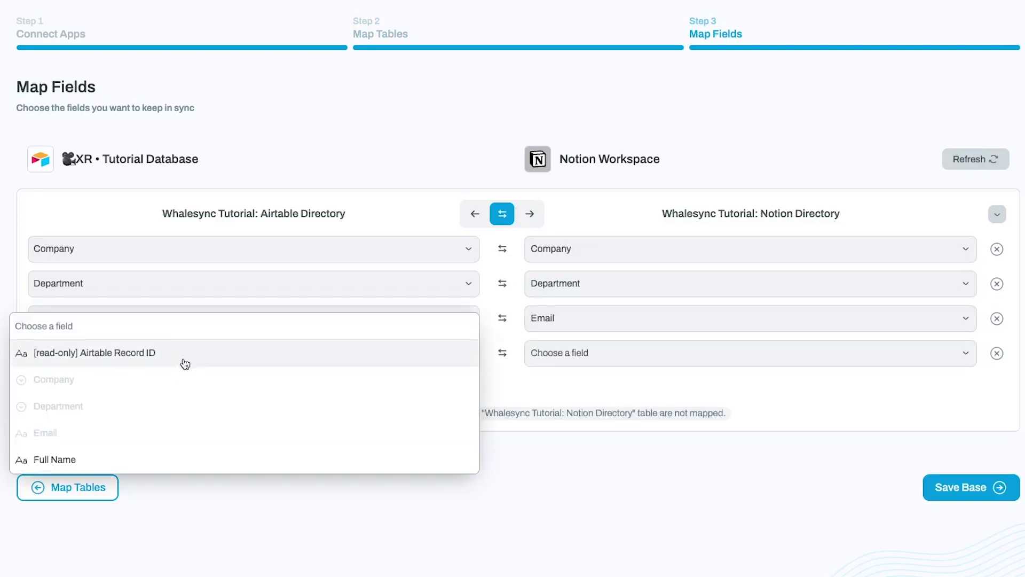
{"action": "left_click", "coordinate": [144, 460]}
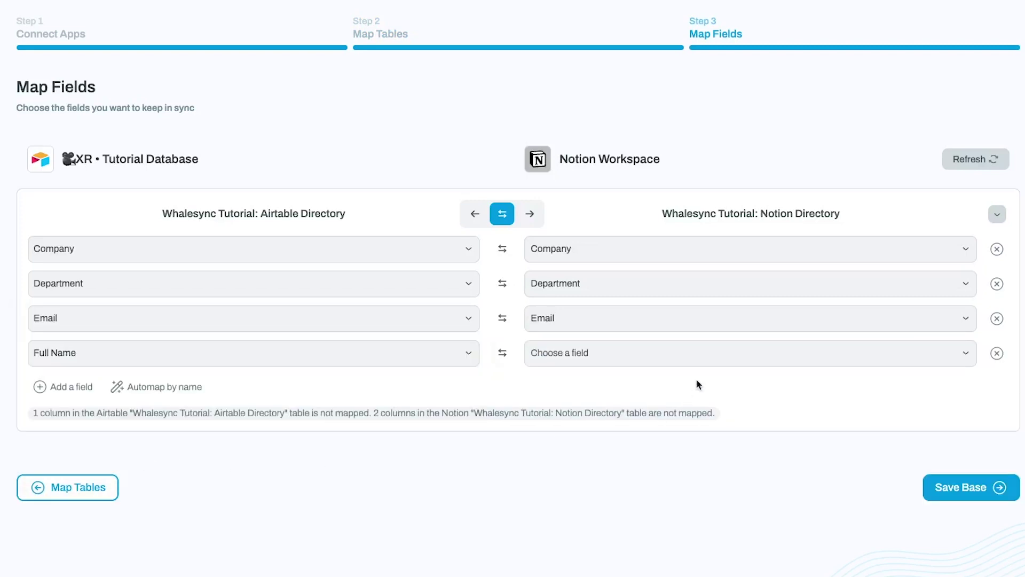
{"action": "left_click", "coordinate": [697, 357]}
{"action": "left_click", "coordinate": [680, 353]}
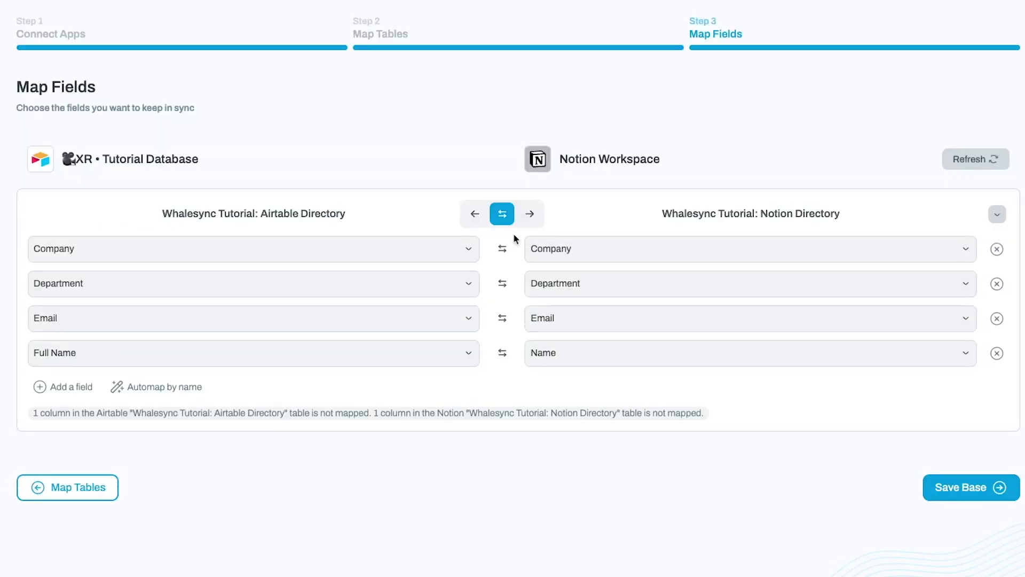
{"action": "left_click", "coordinate": [530, 216]}
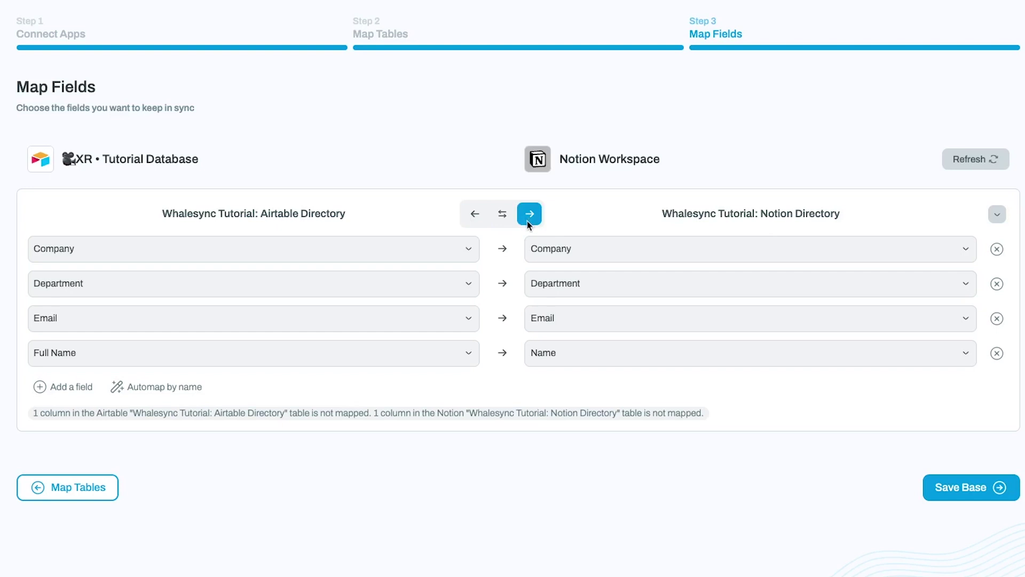
- Return all field mappings to two-way sync and save the base
{"action": "left_click", "coordinate": [478, 221]}
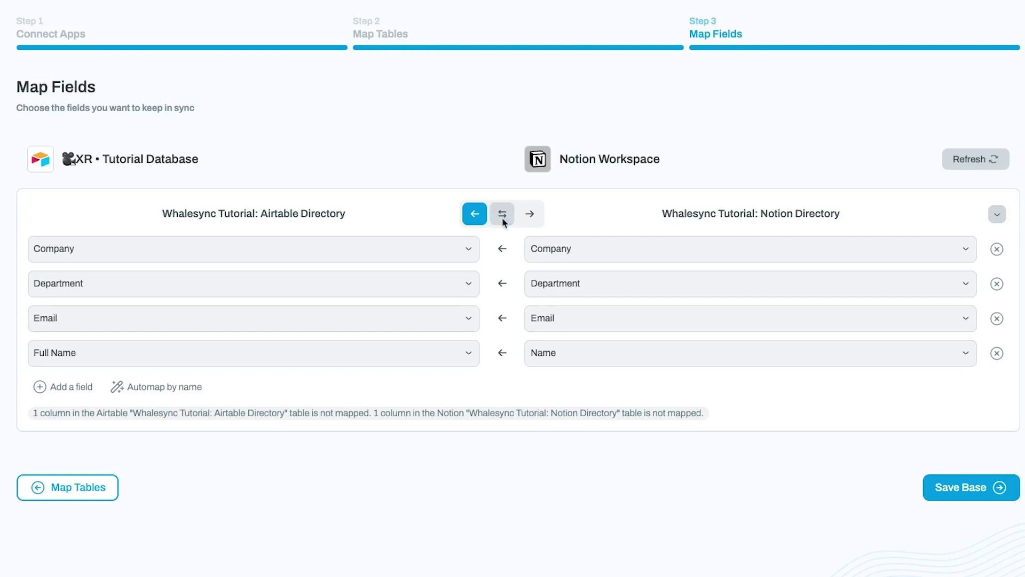
{"action": "left_click", "coordinate": [503, 215]}
{"action": "left_click", "coordinate": [950, 483]}
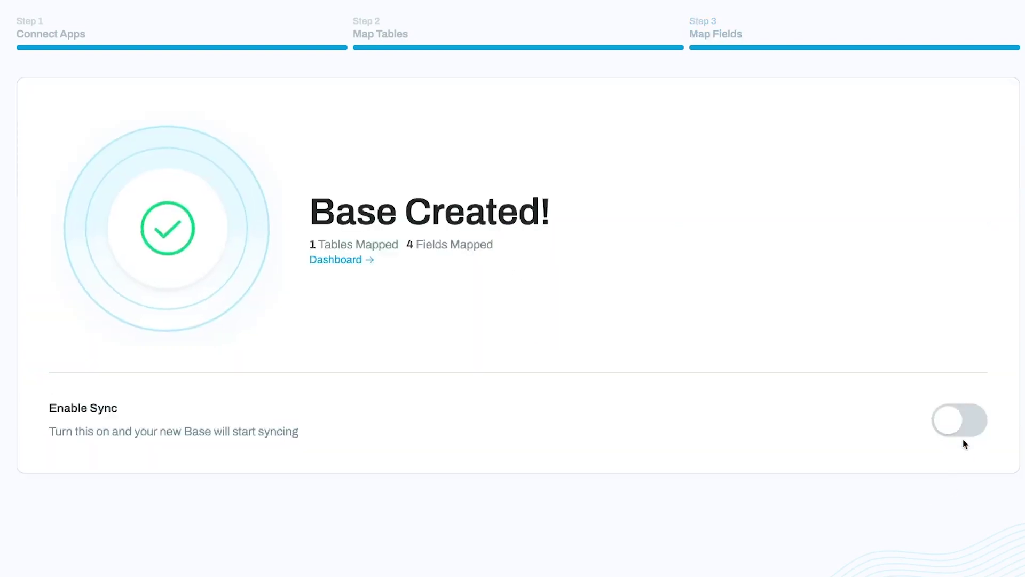
- Turn syncing on for the base, acknowledging the data backup warning
{"action": "left_click", "coordinate": [963, 433]}
{"action": "left_click", "coordinate": [385, 433]}
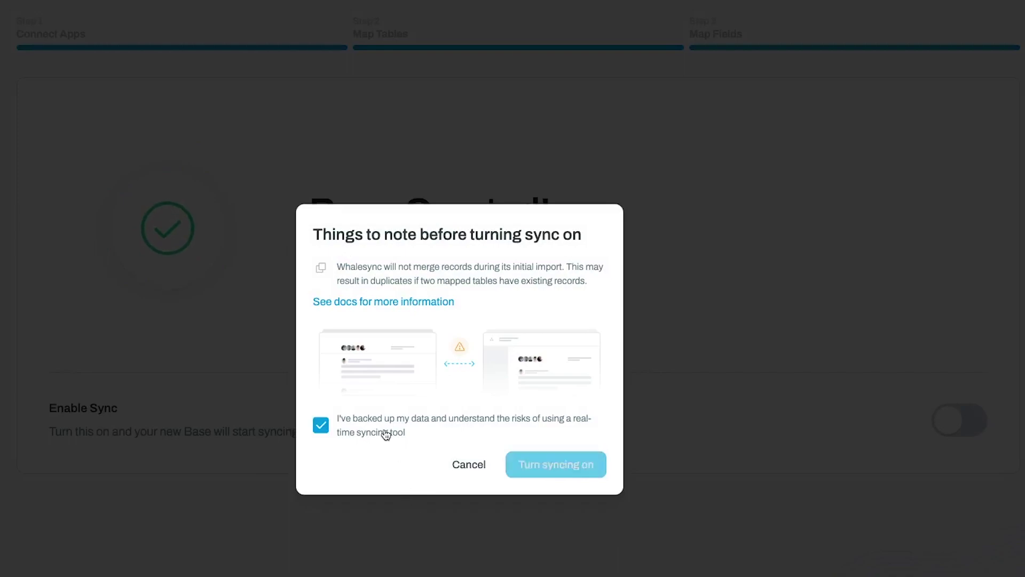
{"action": "left_click", "coordinate": [556, 465]}
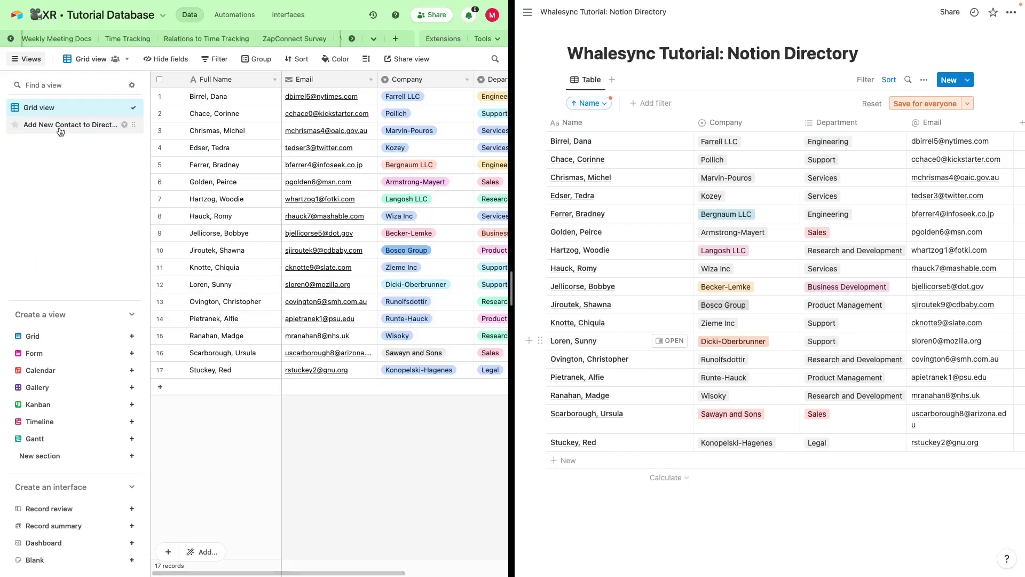
- In the Add New Contact to Directory form, enter the contact's full name and e-mail
{"action": "left_click", "coordinate": [60, 126]}
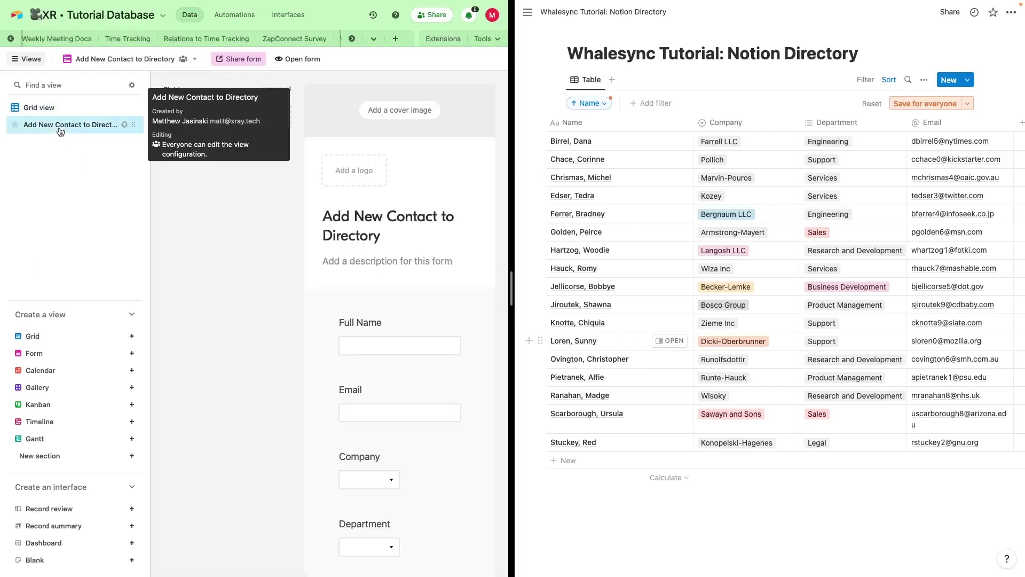
{"action": "left_click", "coordinate": [292, 59]}
{"action": "left_click", "coordinate": [233, 116]}
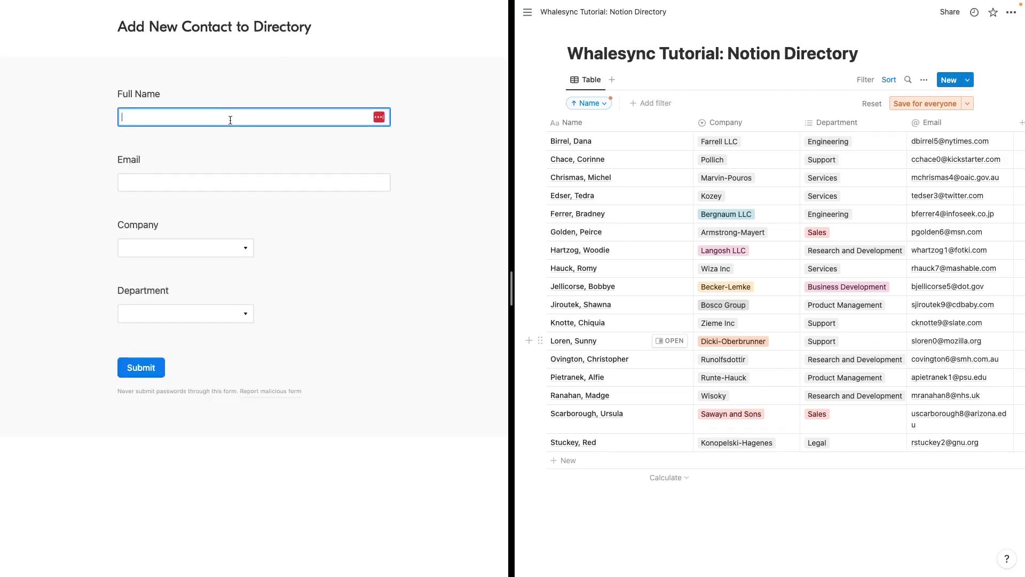
{"action": "type", "text": "Smith, John"}
{"action": "left_click", "coordinate": [254, 182]}
{"action": "type", "text": "j"}
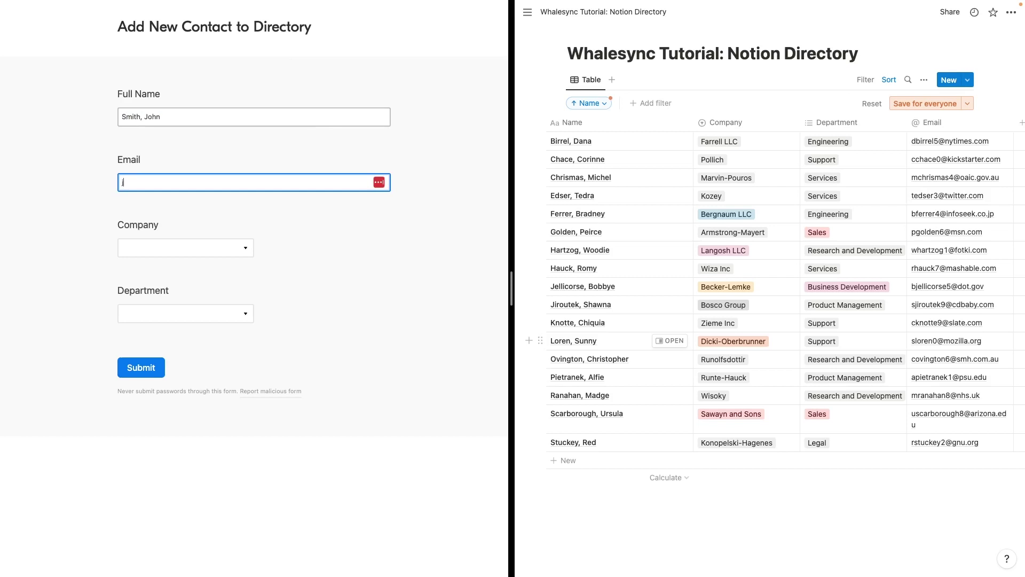
{"action": "type", "text": "smith@fake.email"}
- Set company Langosh LLC and department Engineering, submit, and return to Grid view
{"action": "key", "text": "Tab"}
{"action": "left_click", "coordinate": [197, 248]}
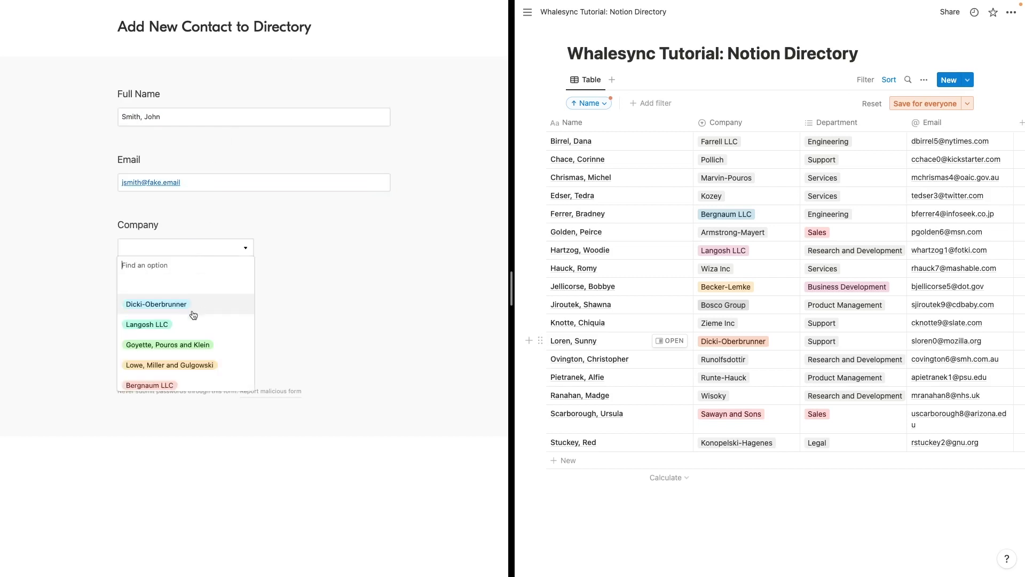
{"action": "left_click", "coordinate": [193, 324]}
{"action": "left_click", "coordinate": [197, 314]}
{"action": "left_click", "coordinate": [183, 451]}
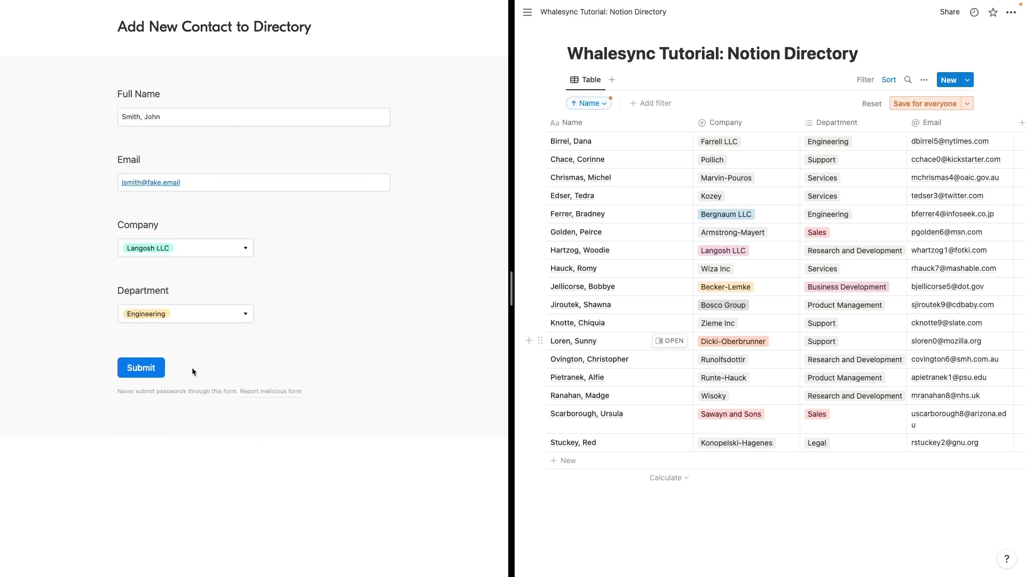
{"action": "left_click", "coordinate": [141, 367]}
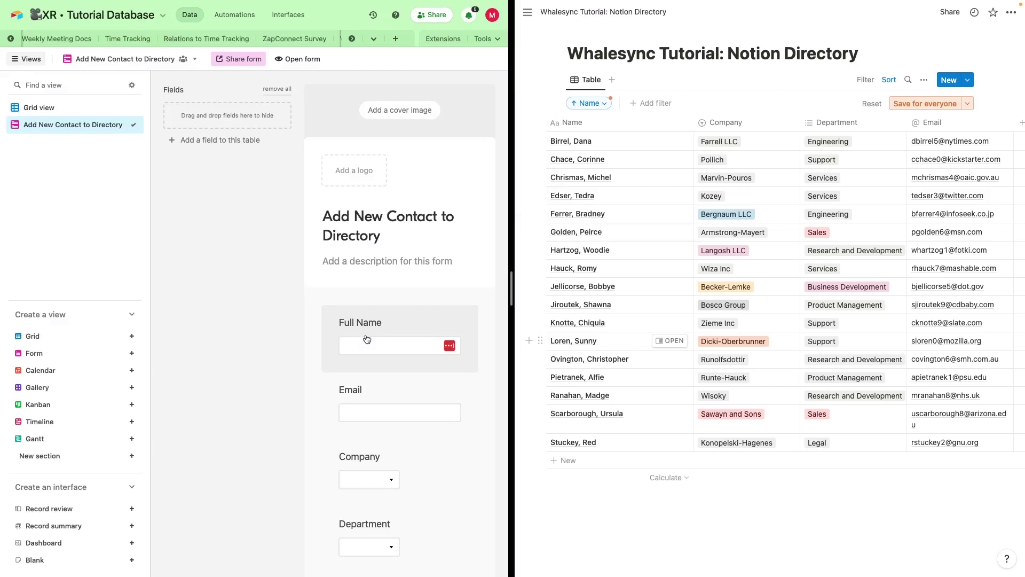
{"action": "left_click", "coordinate": [94, 106]}
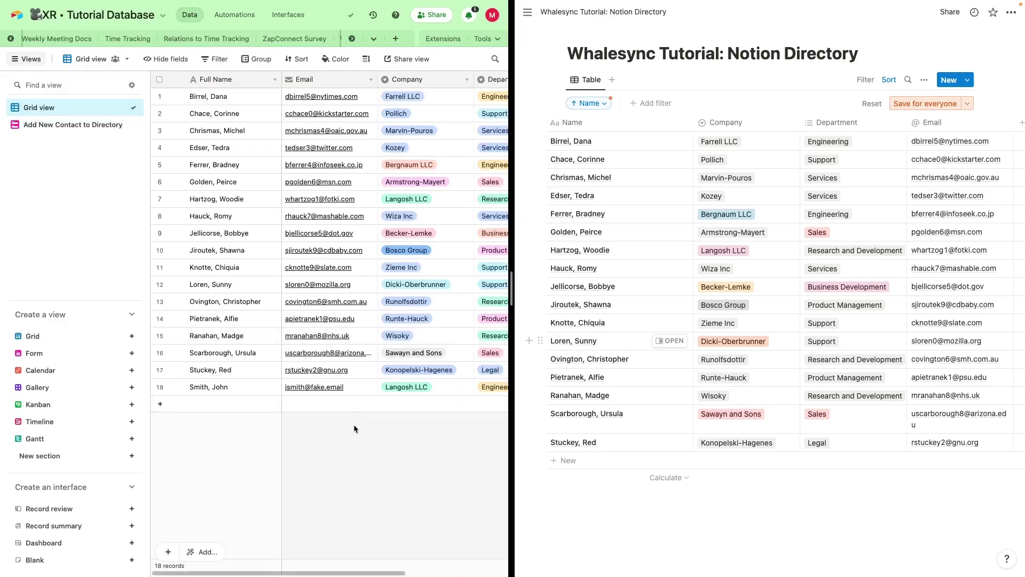